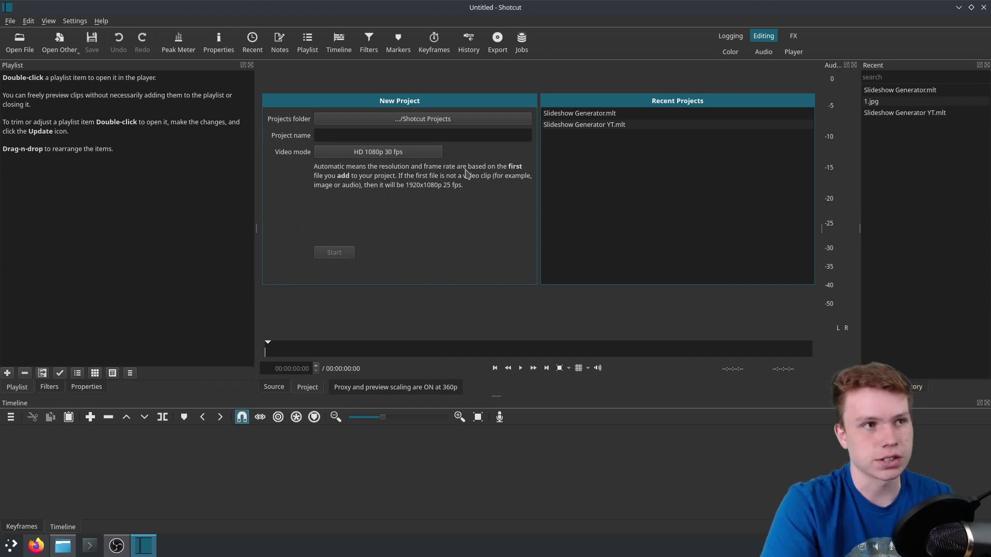
Step: Create a new Shotcut project named 'Slideshow Generator YT'
click(433, 133)
text(Slideshow Generator YT)
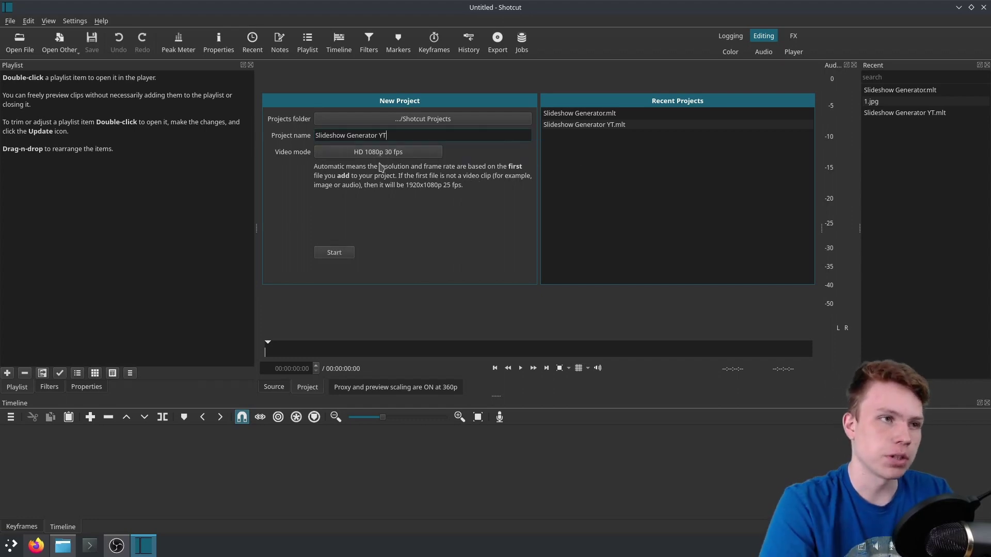
click(333, 253)
Step: In Dolphin, select 1.jpg–8.jpg in the Computer Heads folder and add them to the playlist
mouse_move(63, 545)
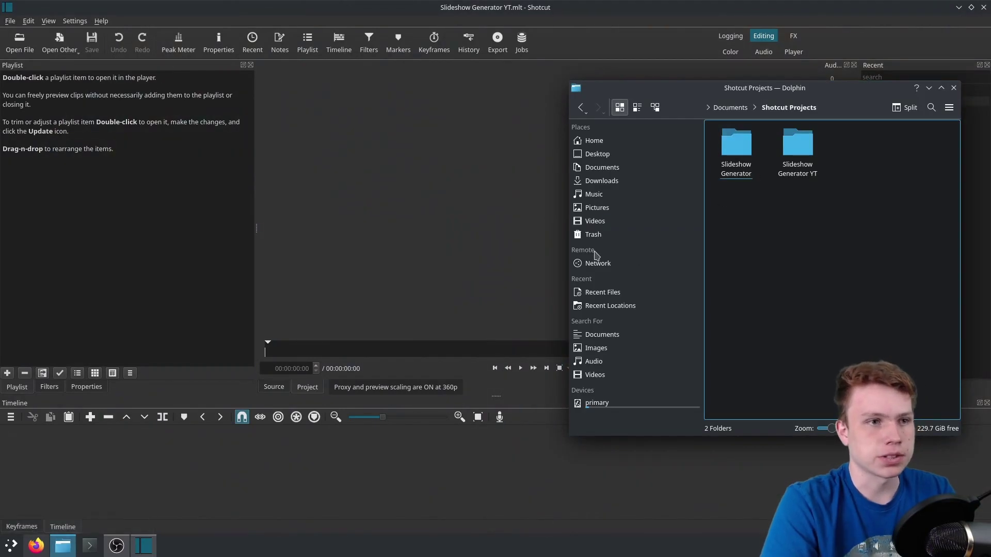
click(594, 221)
double_click(736, 143)
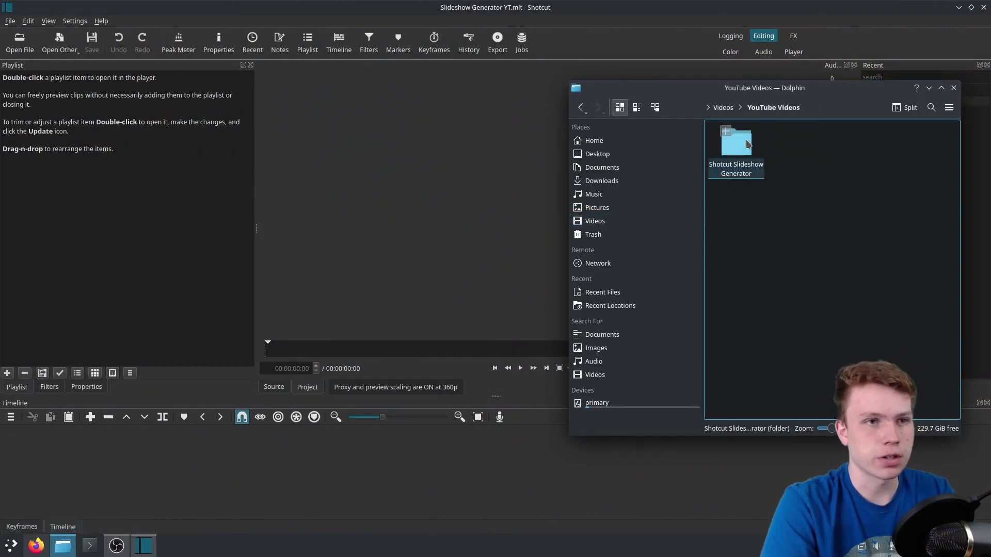
double_click(737, 143)
double_click(737, 143)
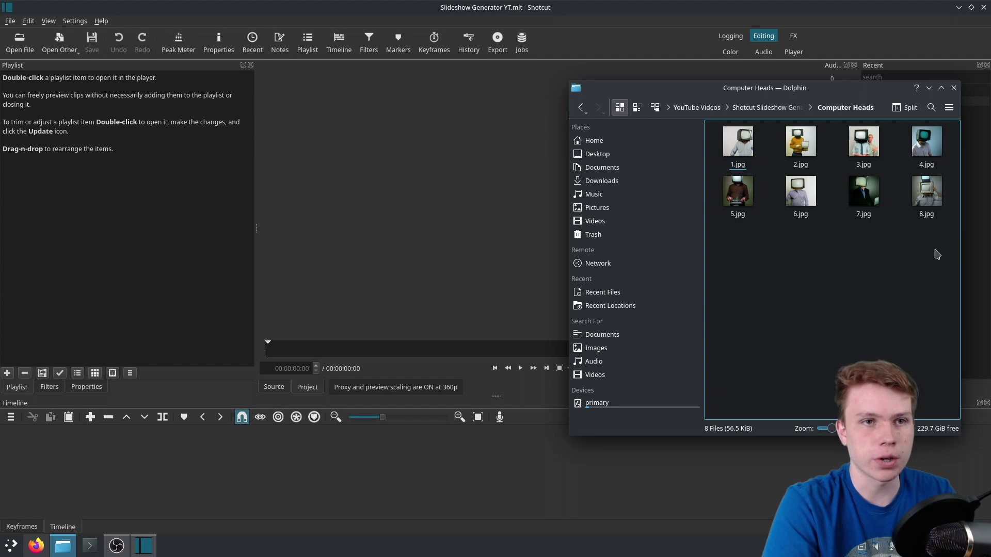
drag(937, 255, 82, 170)
click(85, 91)
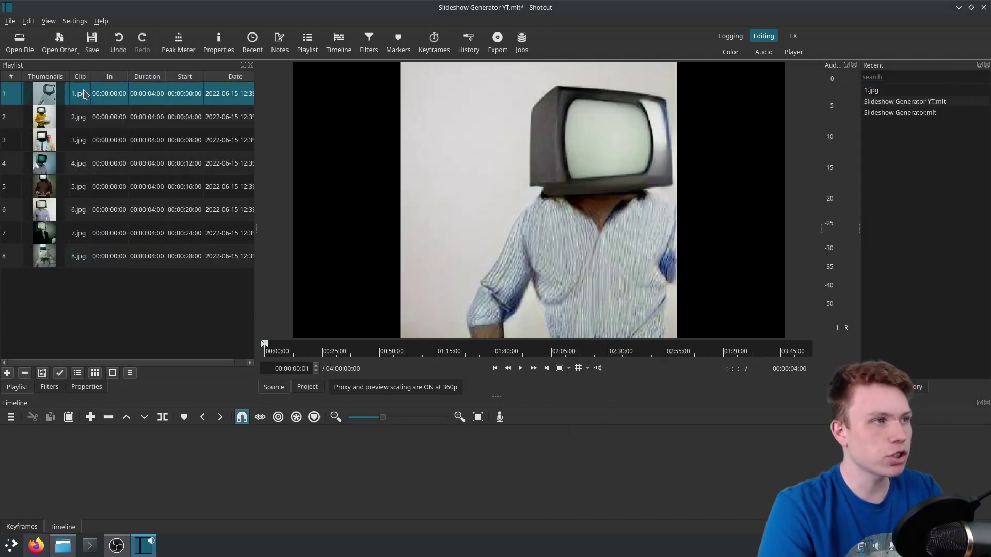
Step: Select all eight playlist clips and send them to the Slideshow Generator via Add Selected to Slideshow
shift+click(81, 256)
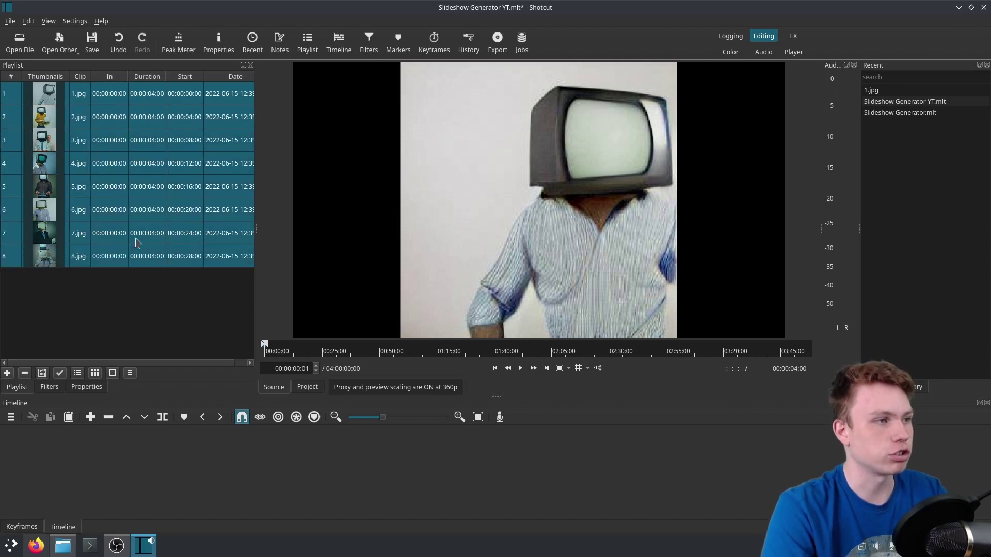
click(130, 374)
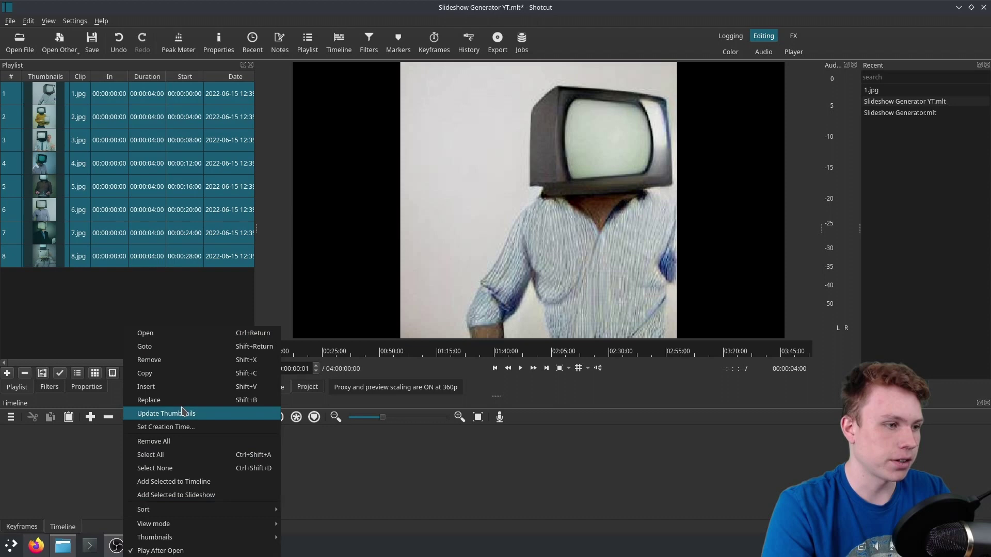
click(177, 496)
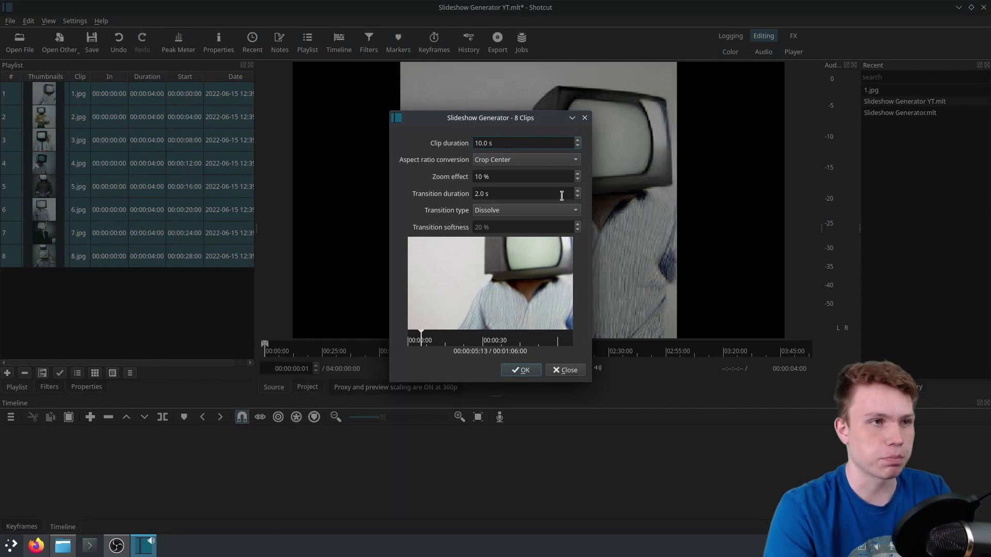
Step: Set the slideshow clip duration to 5 seconds and aspect ratio conversion to Pad Blur
key(Tab)
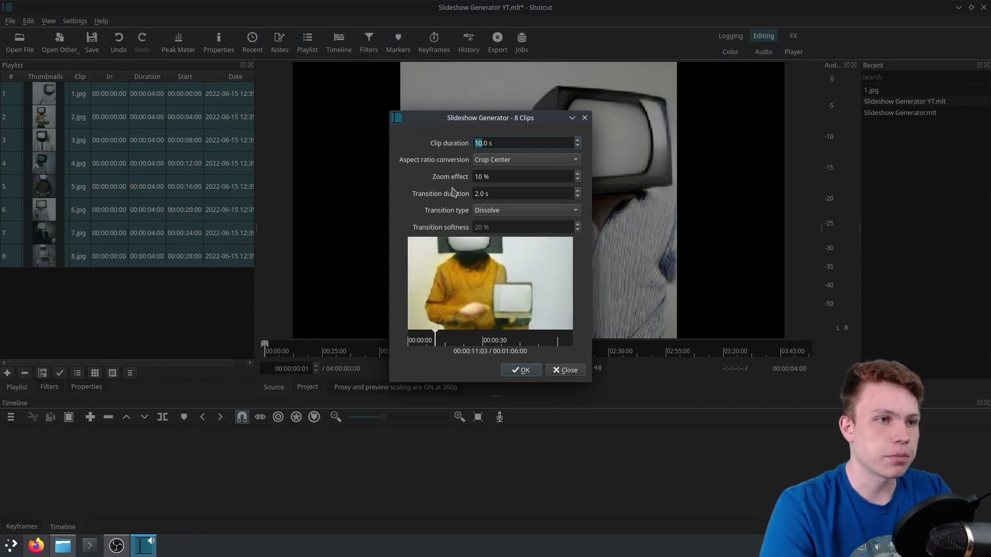
text(5)
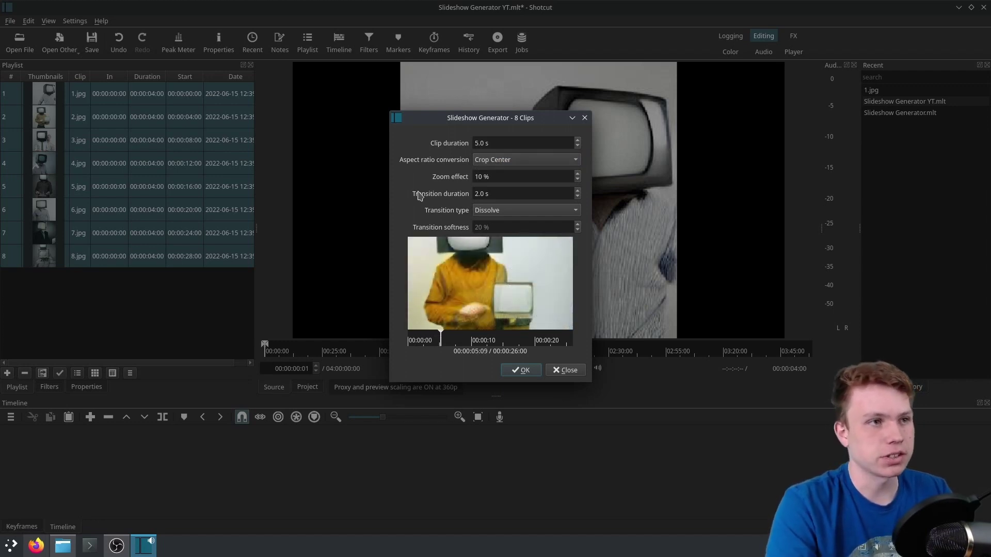
click(490, 160)
click(495, 174)
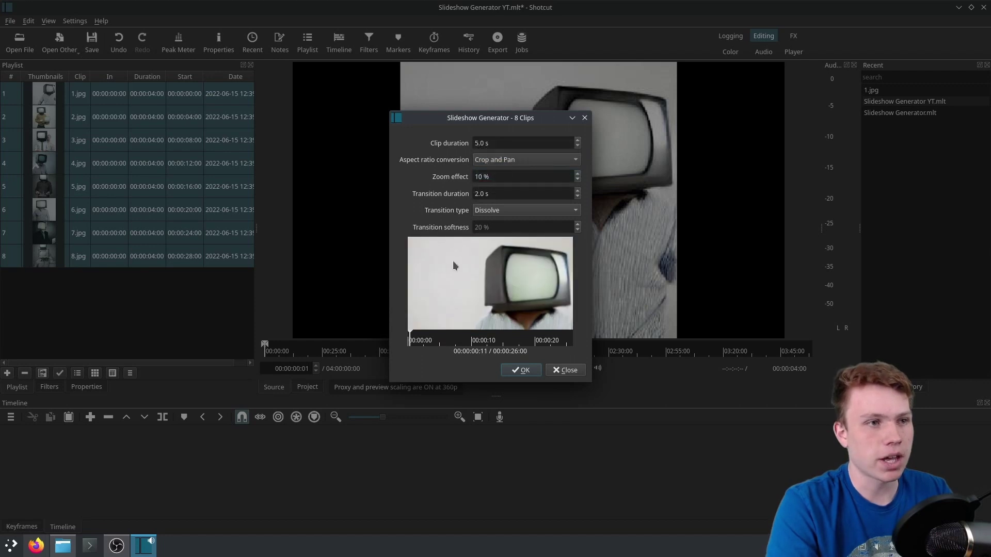
key(Down)
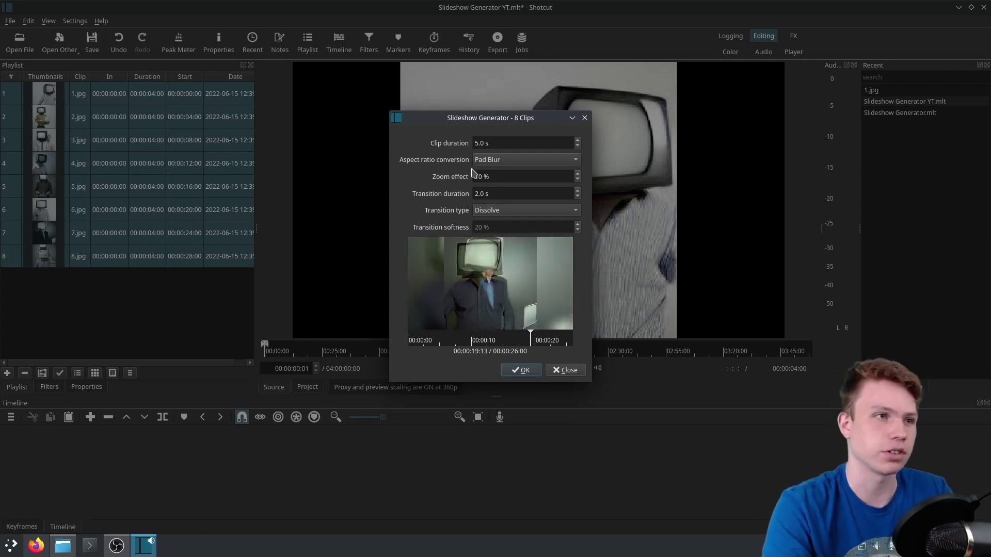
Step: Keep Pad Blur aspect ratio conversion, set zoom effect to 5% and transition duration to 0.7 s
click(490, 159)
click(491, 141)
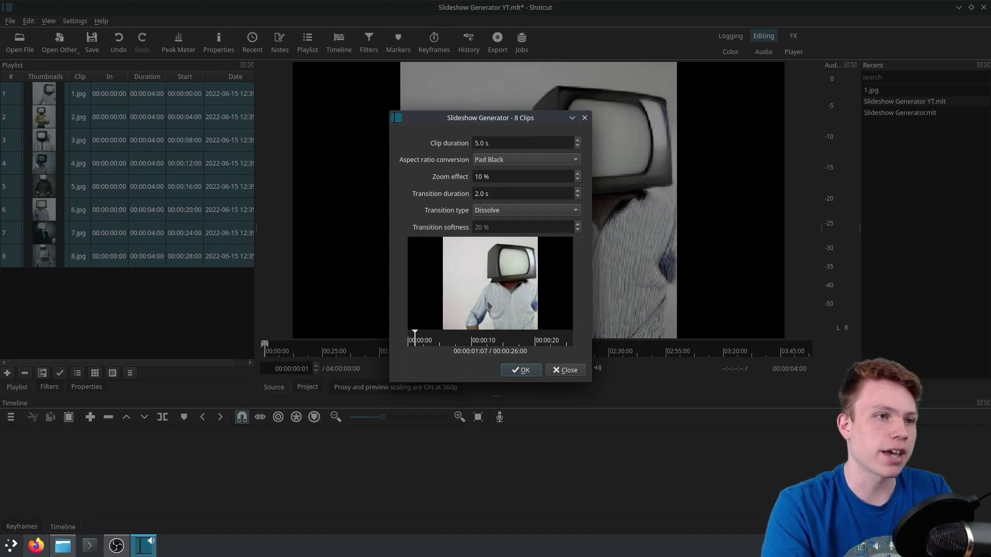
click(491, 159)
click(494, 201)
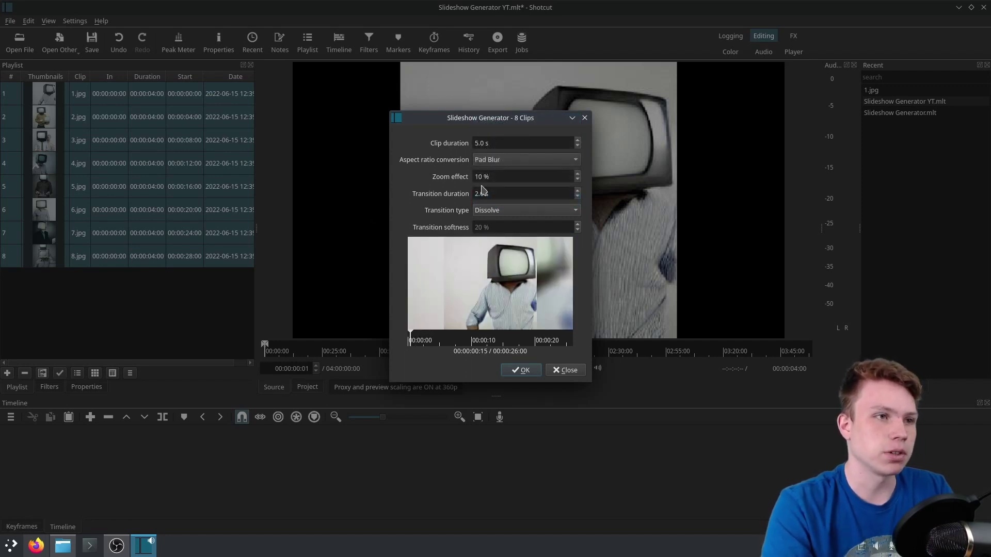
key(Tab)
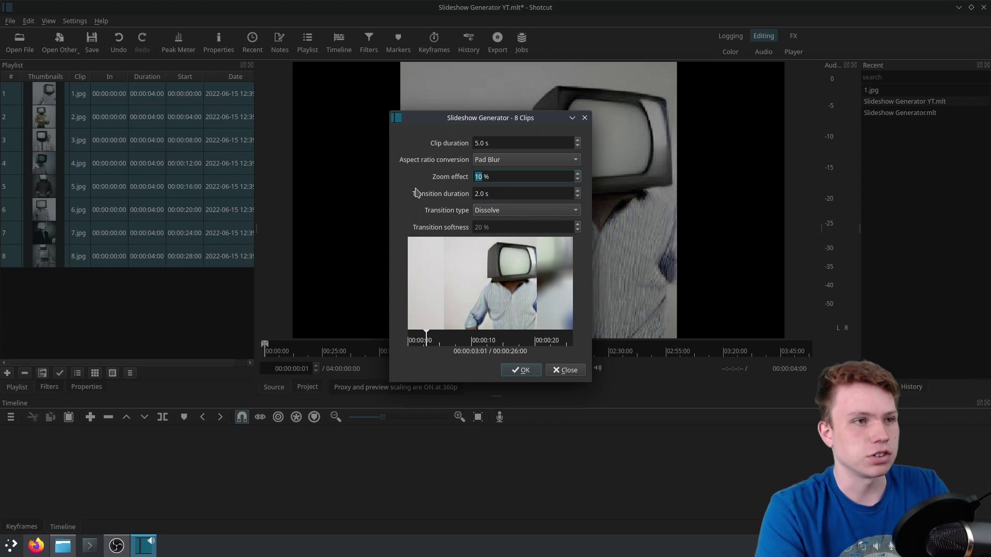
text(5)
key(Tab)
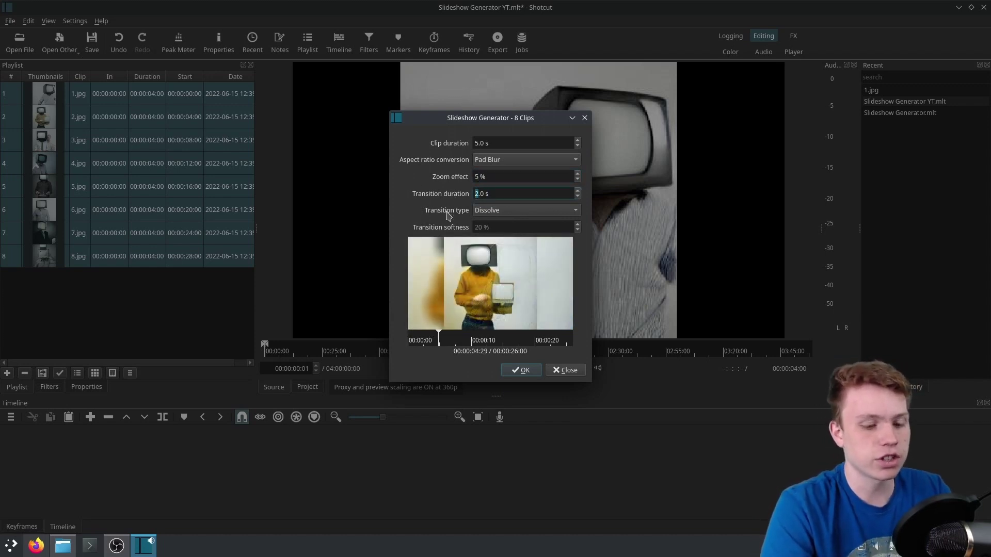
text(0)
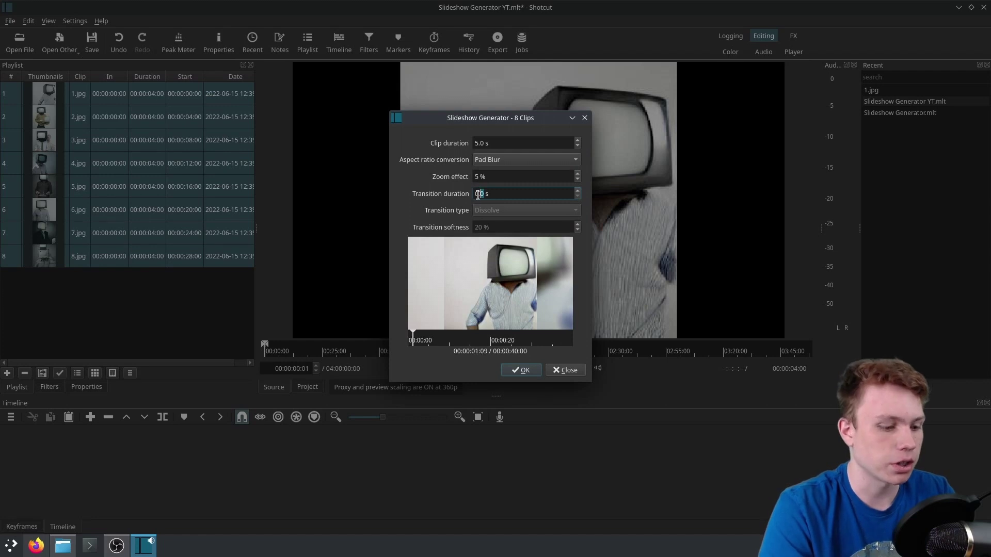
text(.7)
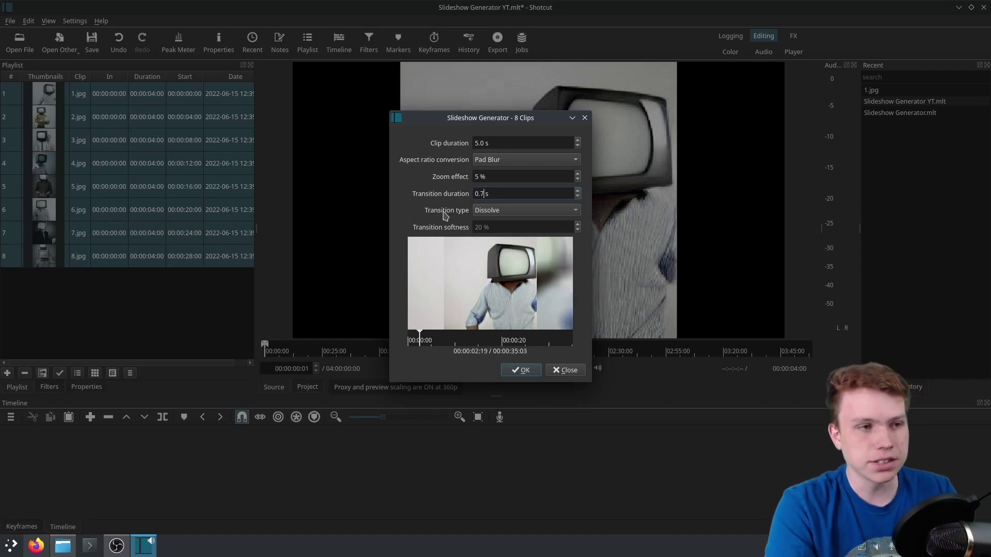
Step: Set the transition type to Dissolve and generate the slideshow onto the timeline
click(490, 212)
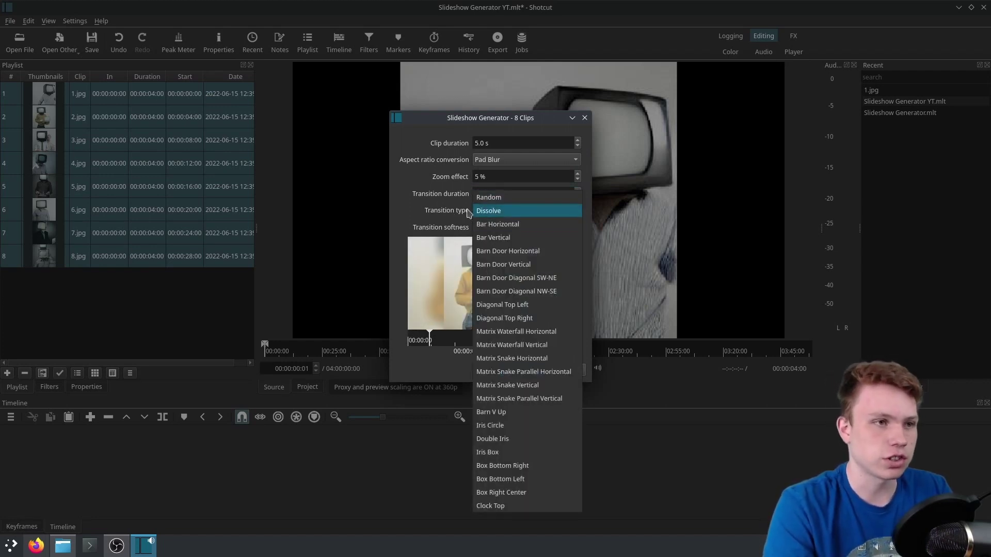
click(489, 198)
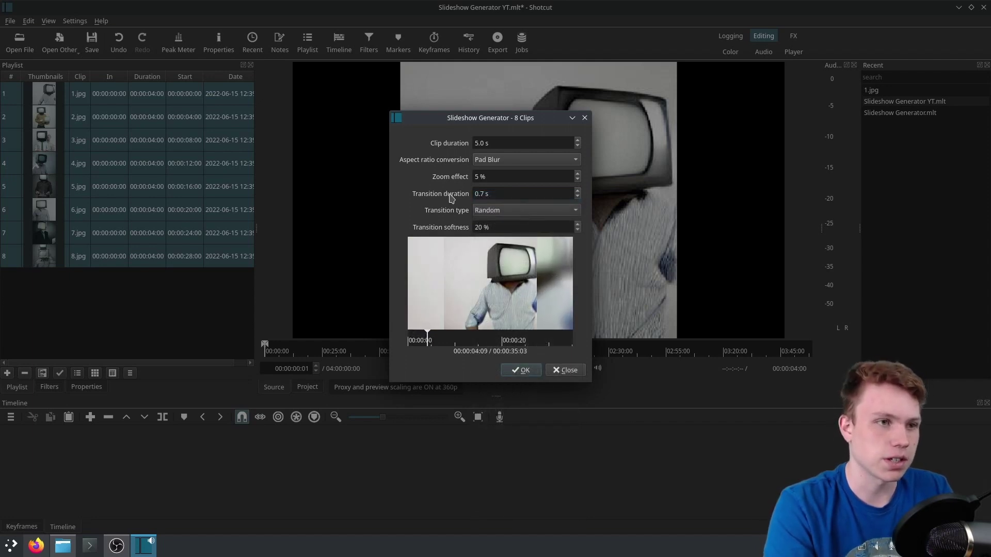
click(480, 211)
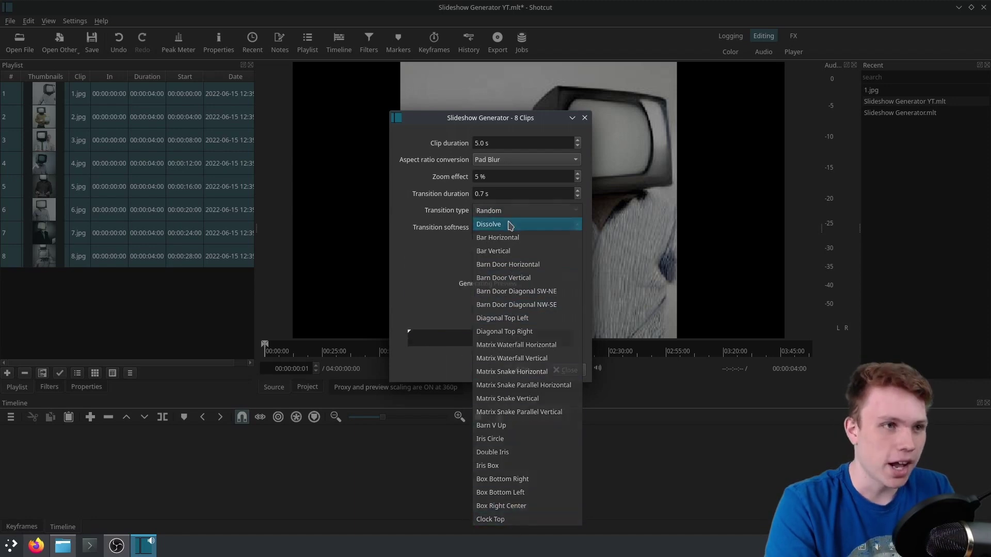
click(510, 226)
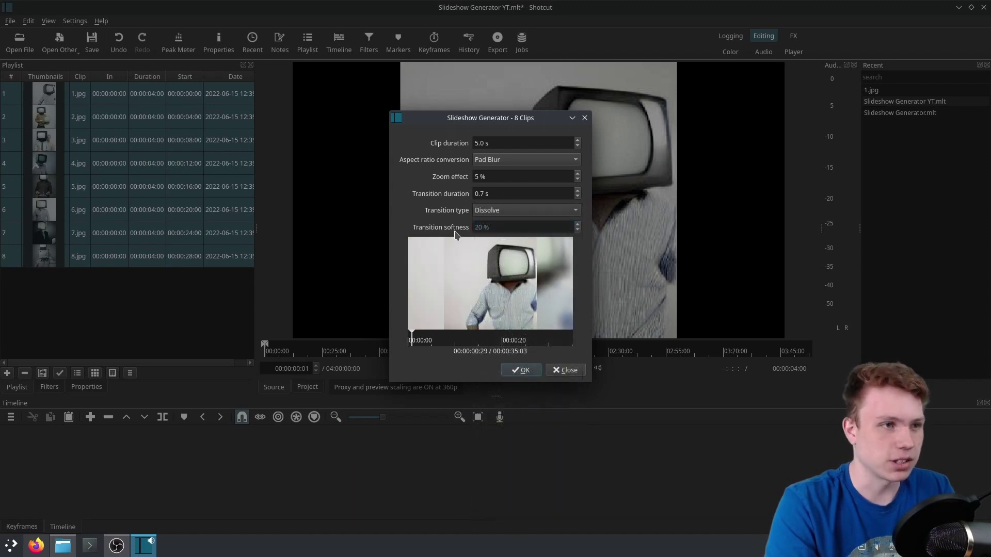
click(520, 370)
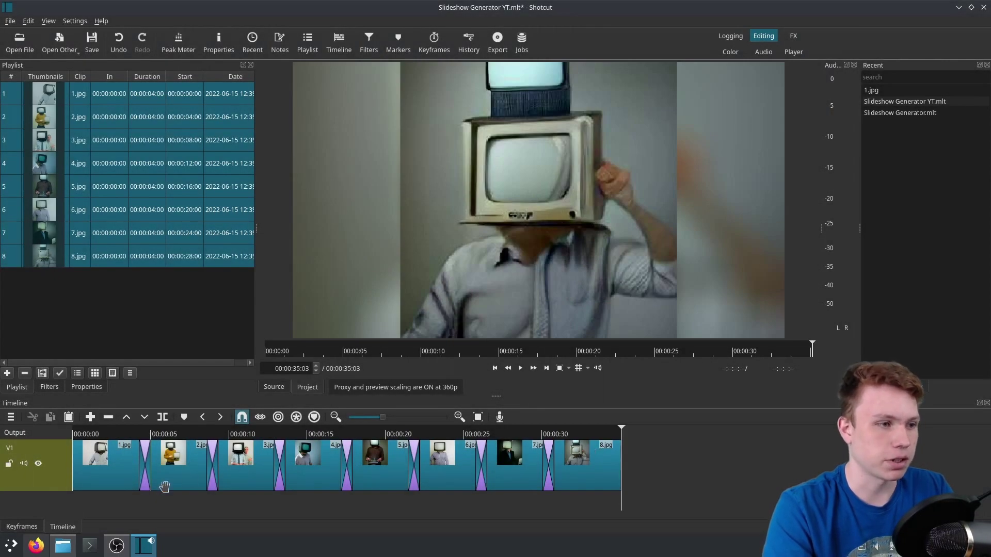
Step: Zoom the timeline to fit the 35-second slideshow and play it back
key(minus)
key(space)
key(space)
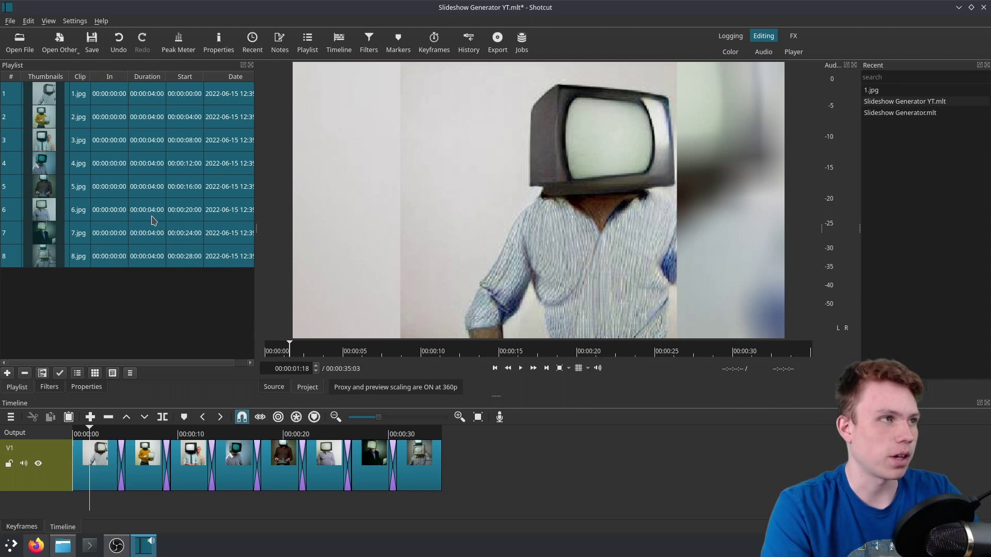
click(75, 21)
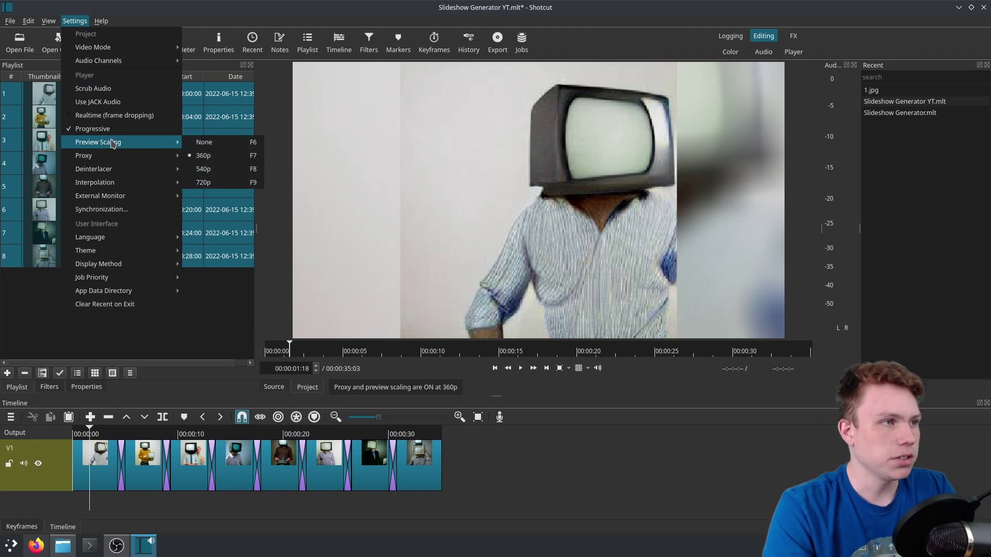
mouse_move(124, 141)
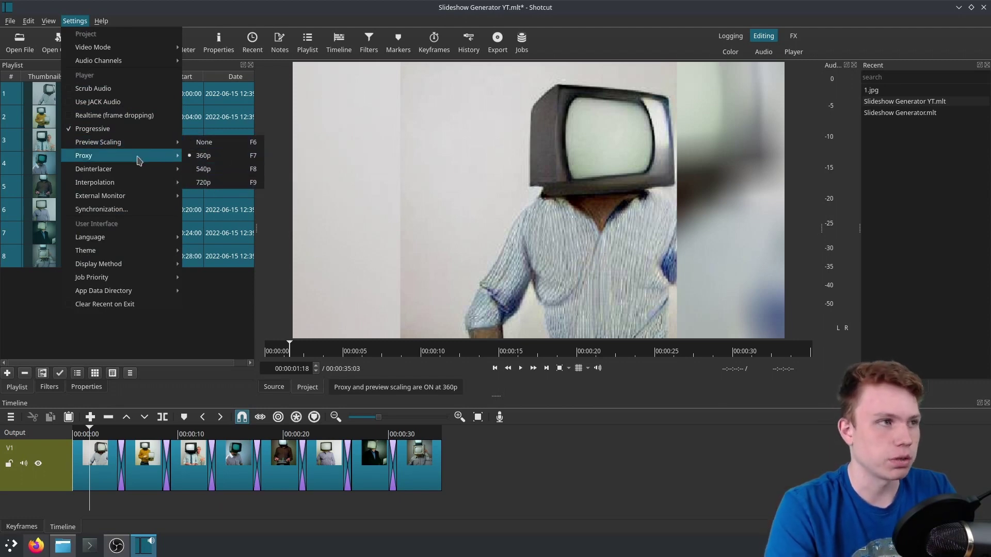
mouse_move(133, 159)
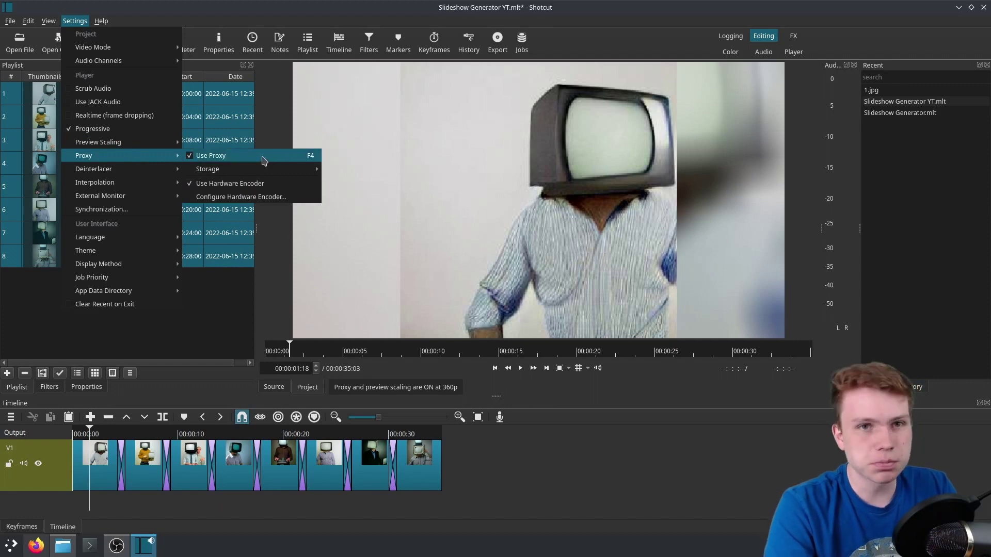
click(242, 197)
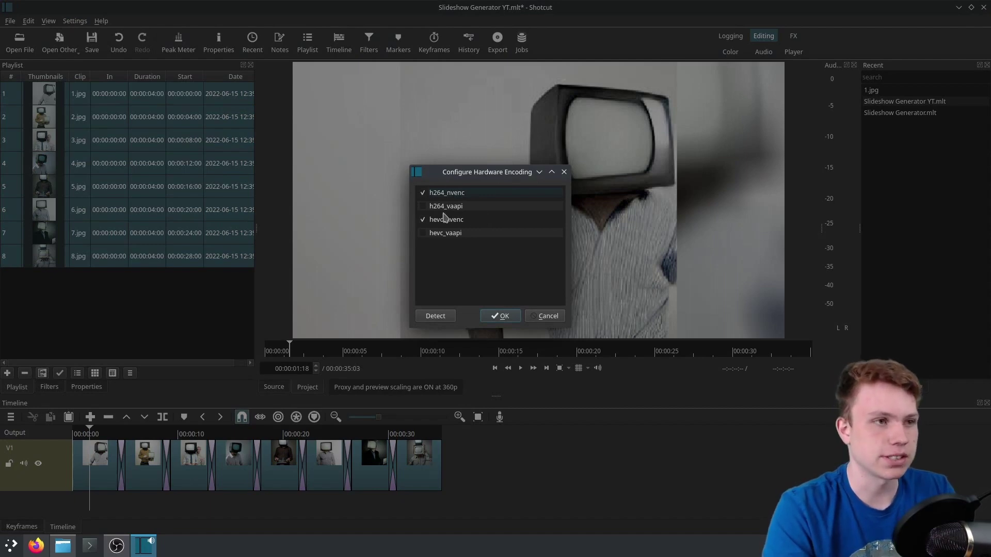
click(500, 316)
click(28, 21)
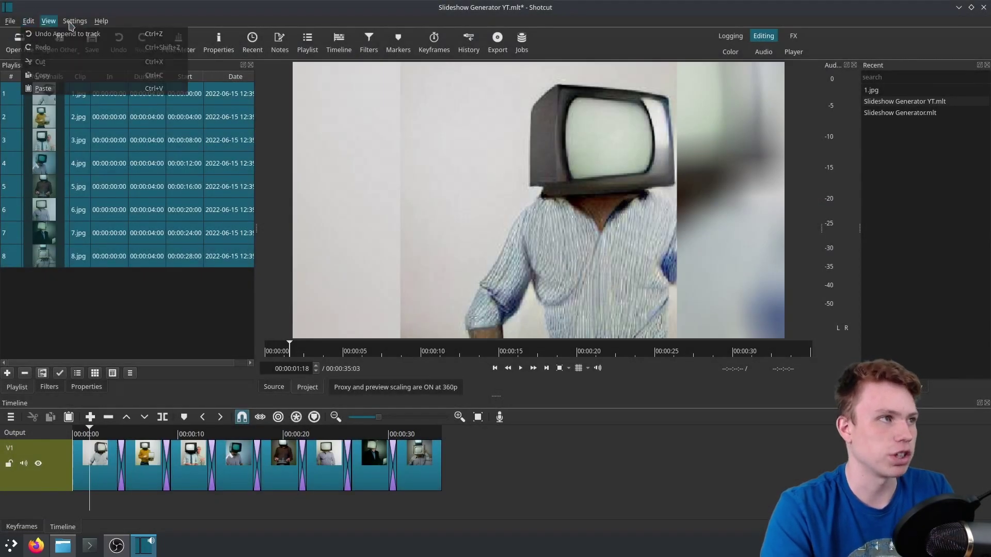
click(74, 21)
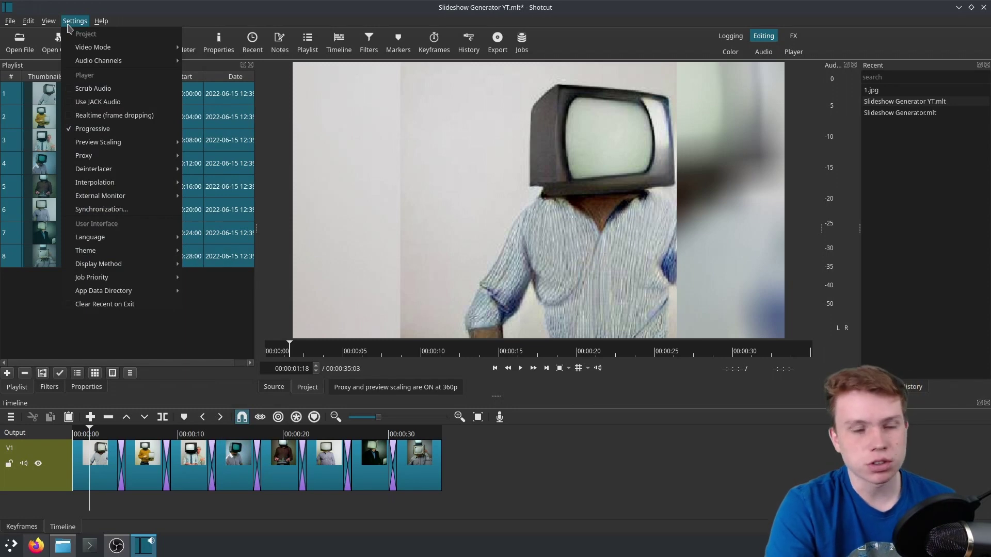
mouse_move(123, 185)
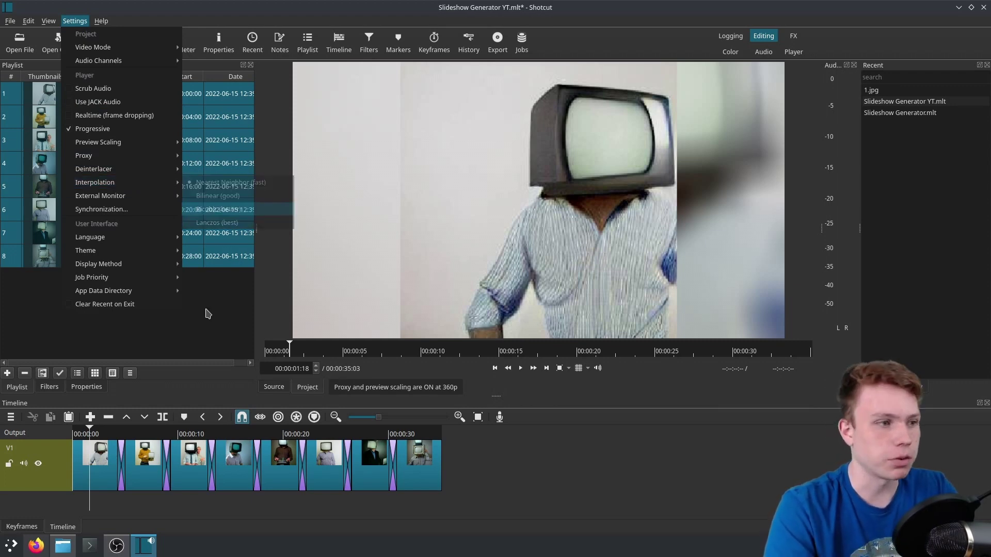
click(94, 434)
key(Home)
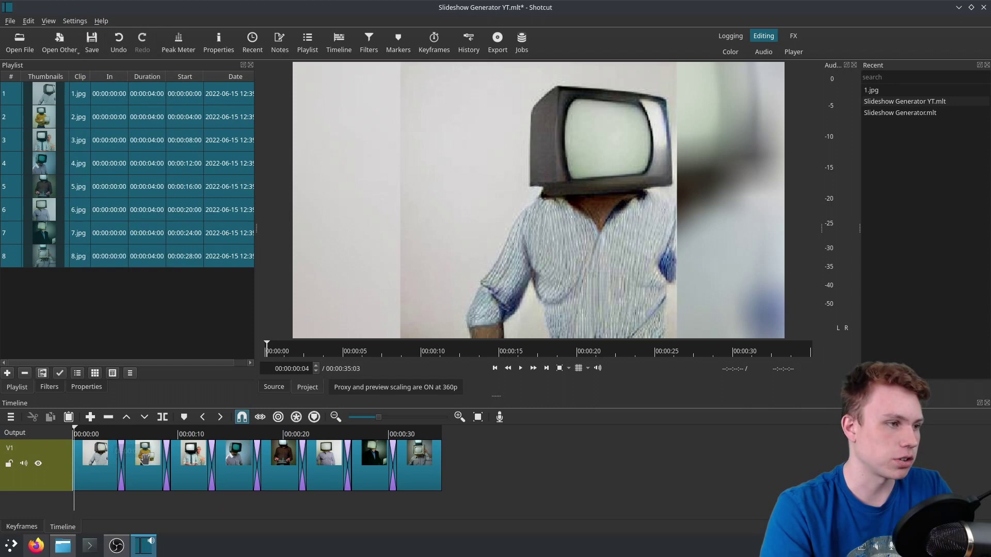
key(space)
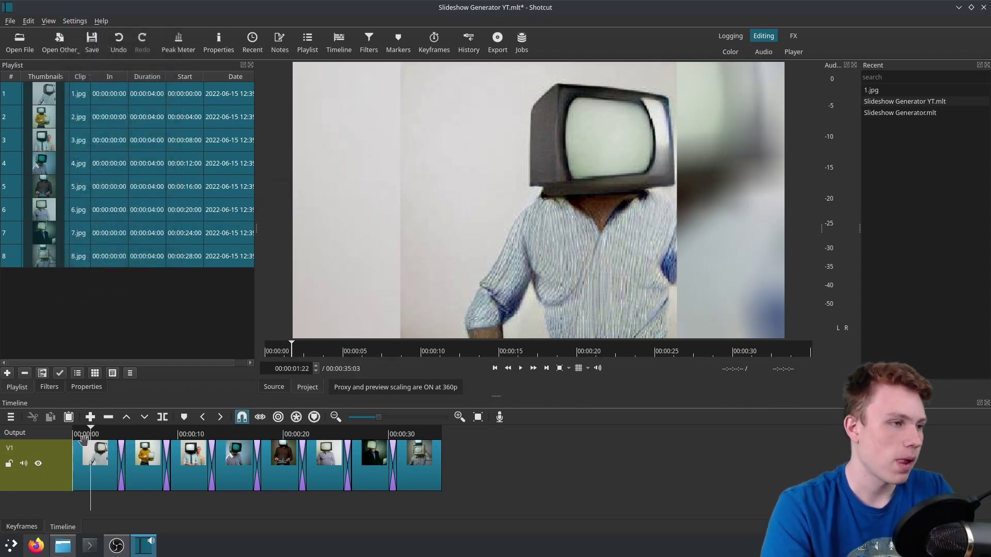
click(118, 435)
key(space)
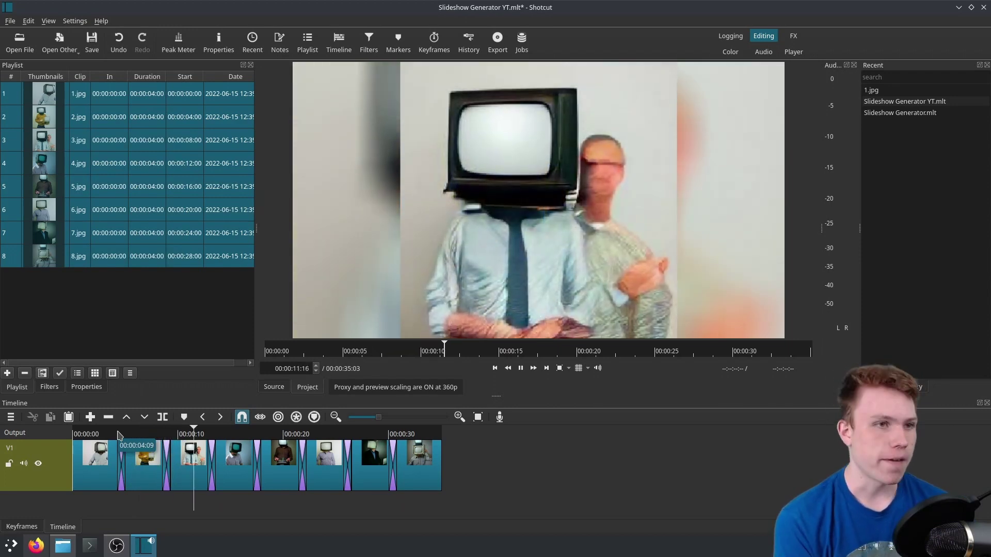
click(315, 434)
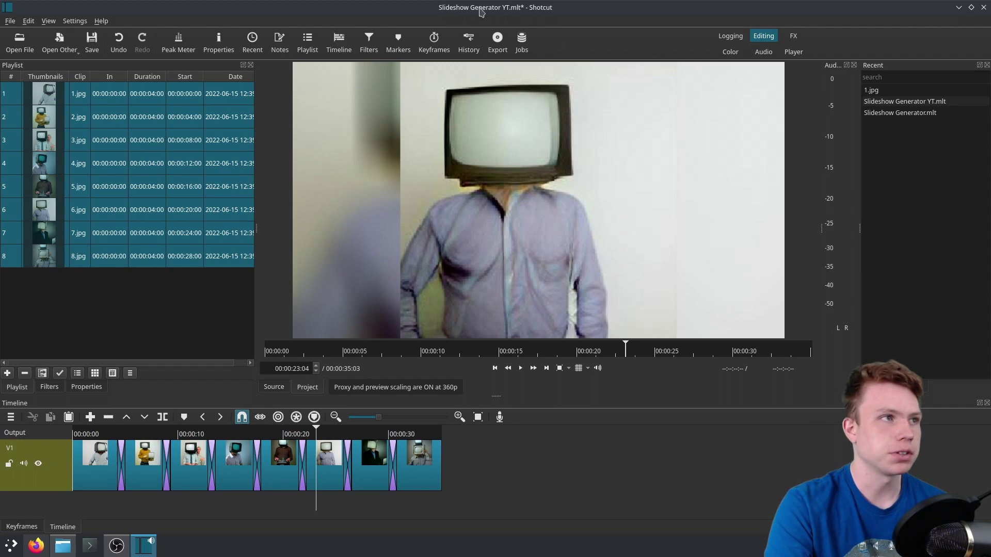
Step: Export the slideshow with the H.264 High Profile preset as ComputerPeople.mp4 in Videos
click(496, 41)
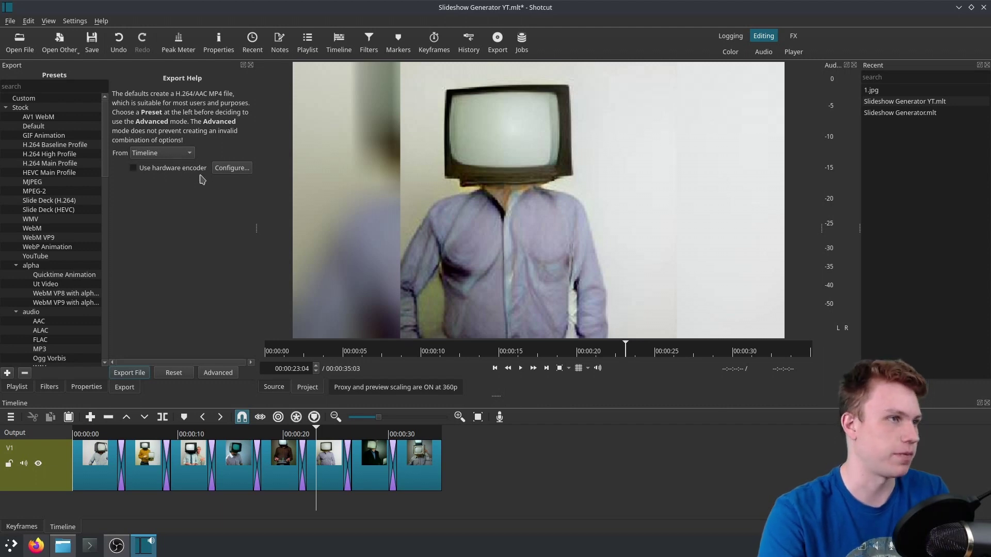
scroll(105, 139, down, 1)
scroll(106, 138, up, 1)
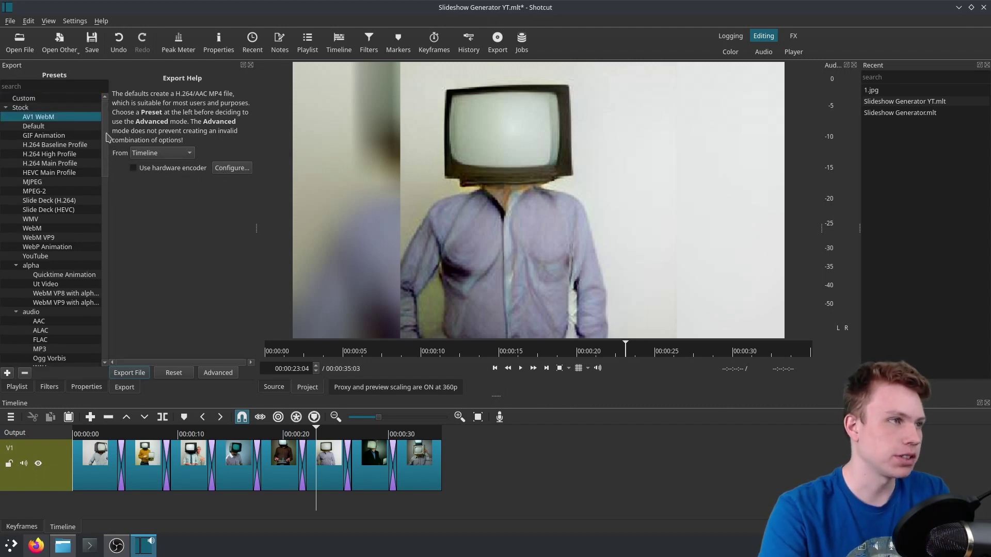
click(78, 164)
key(Up)
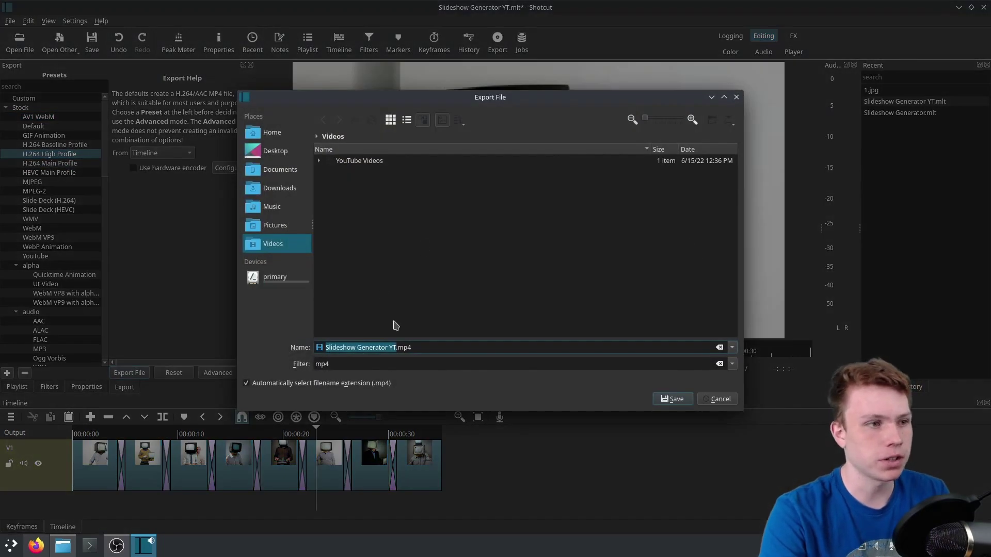
key(BackSpace)
text(ComputerPu)
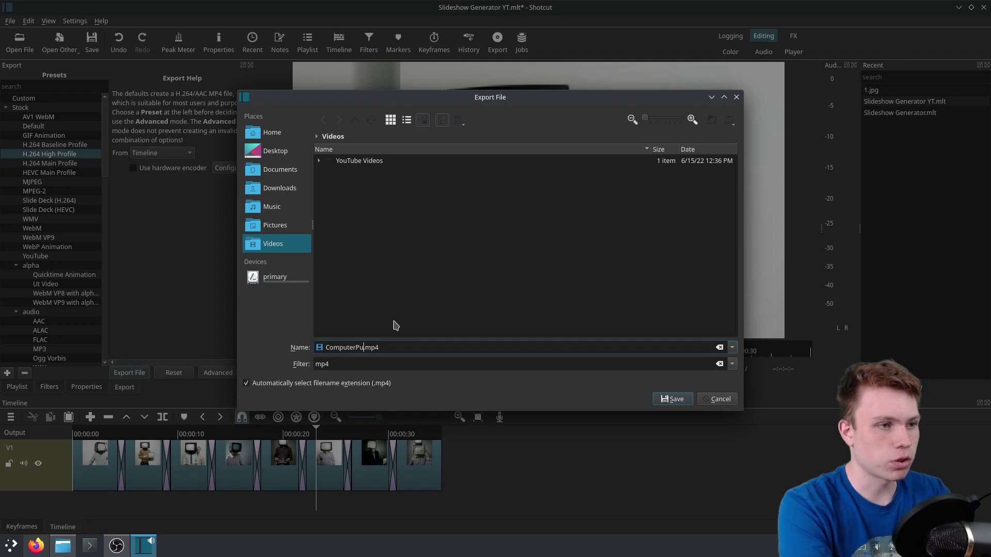
text(ople)
key(Return)
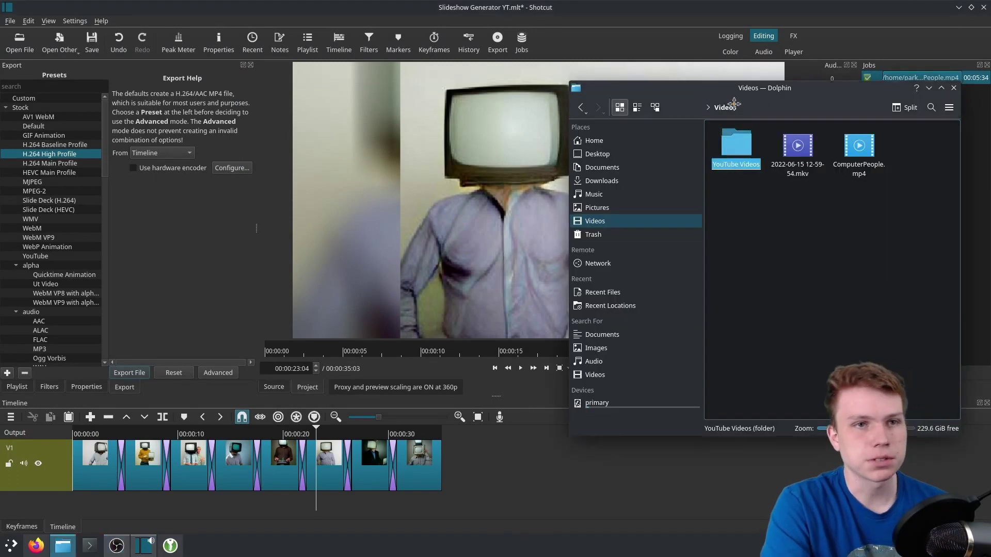
Step: Open the exported ComputerPeople.mp4 from Dolphin to play it in mpv
drag(774, 93, 519, 117)
click(598, 181)
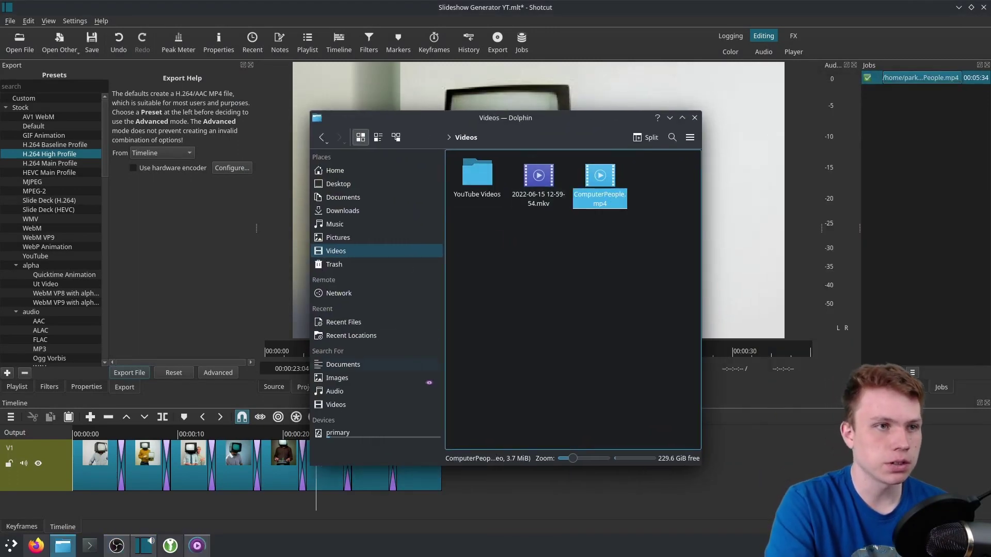
key(Return)
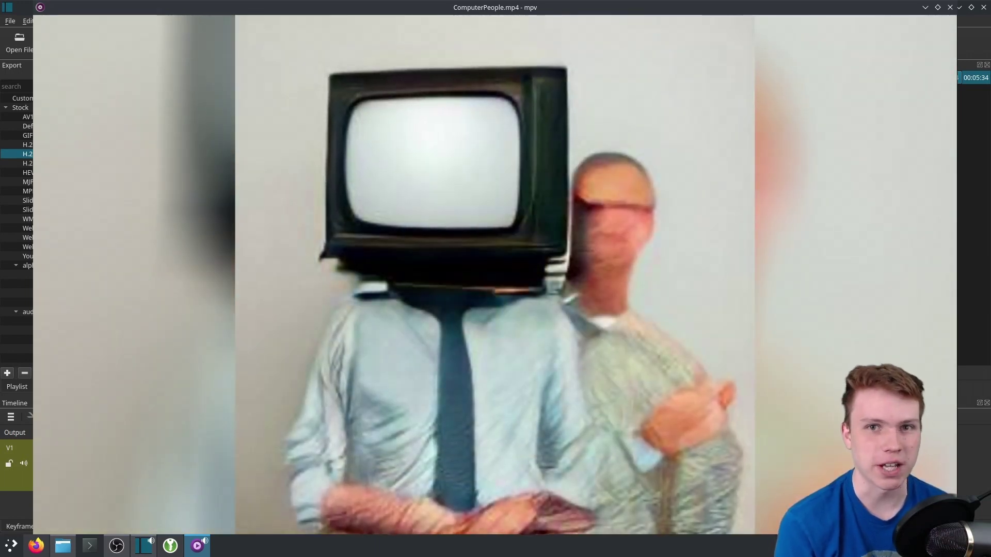
mouse_move(333, 366)
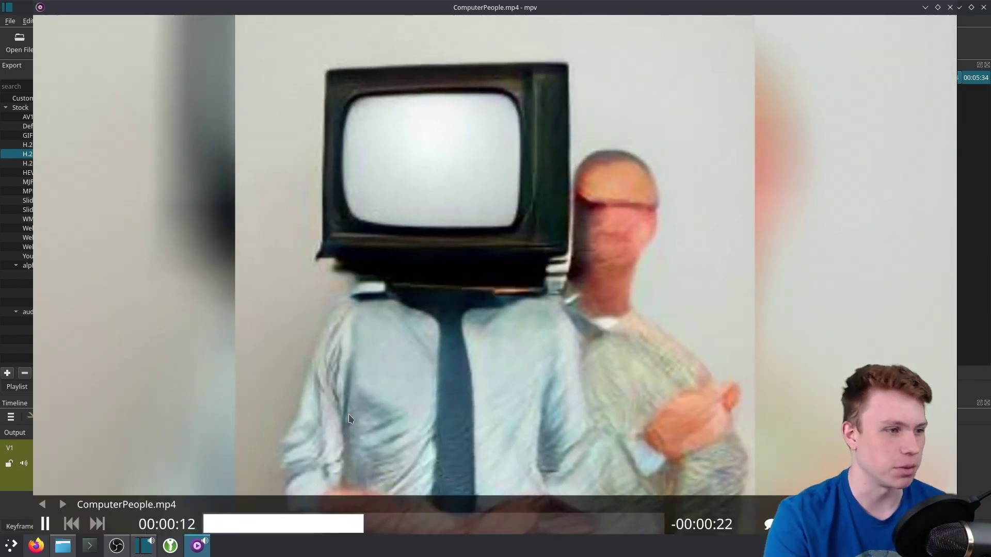